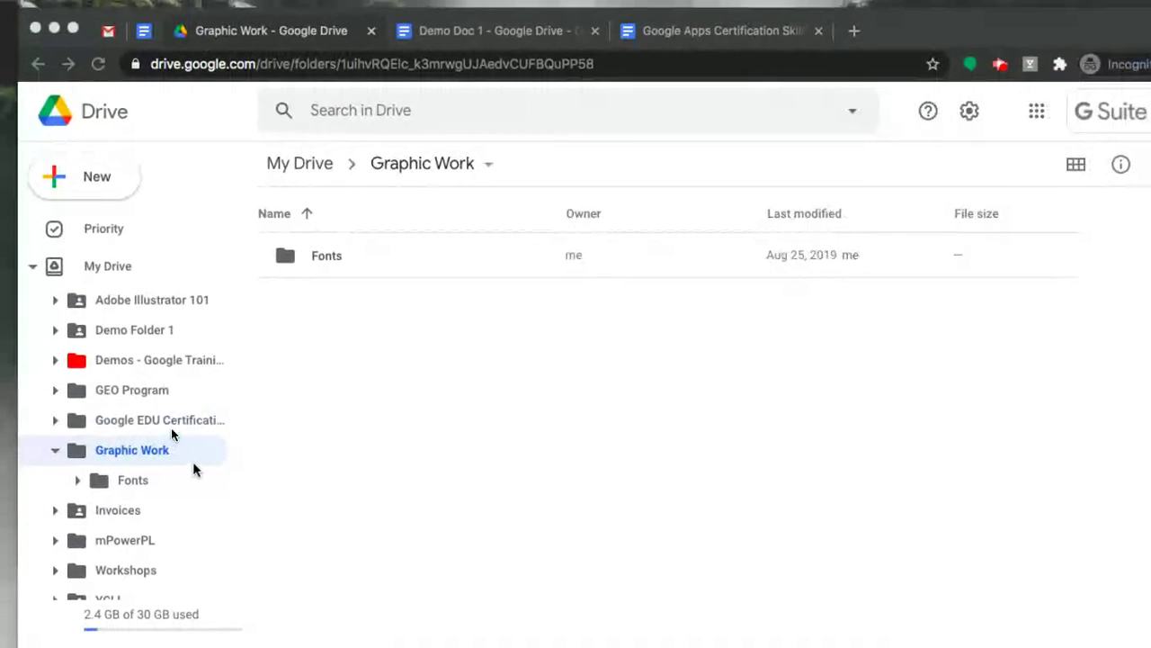
{"action": "left_click", "coordinate": [72, 175]}
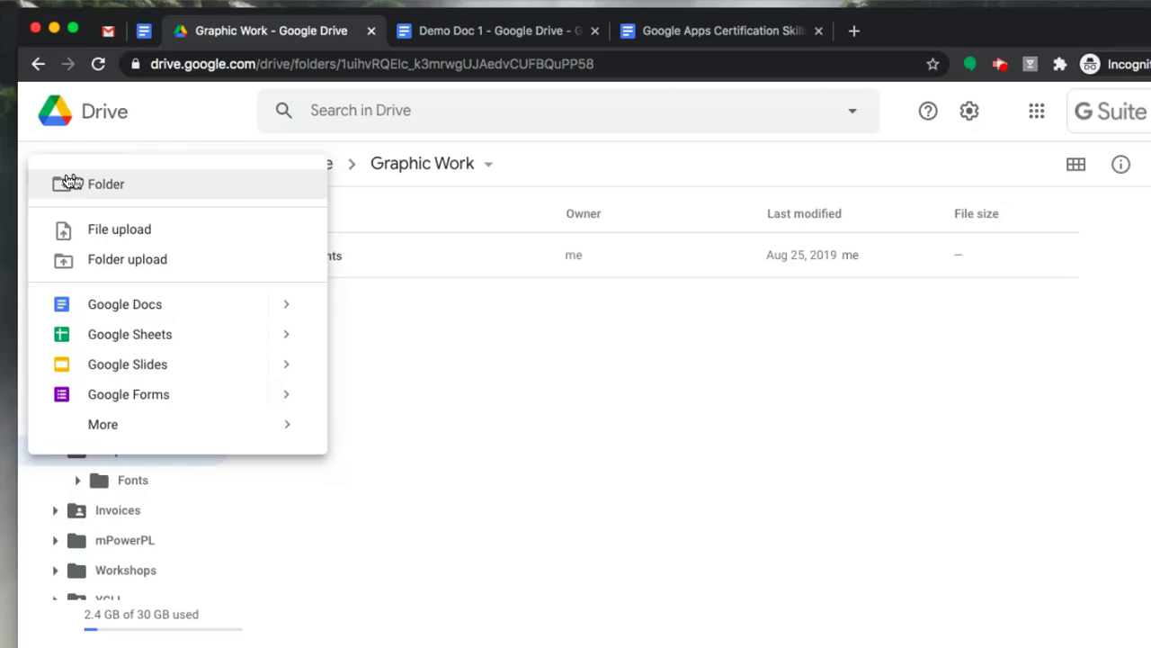
{"action": "left_click", "coordinate": [113, 262]}
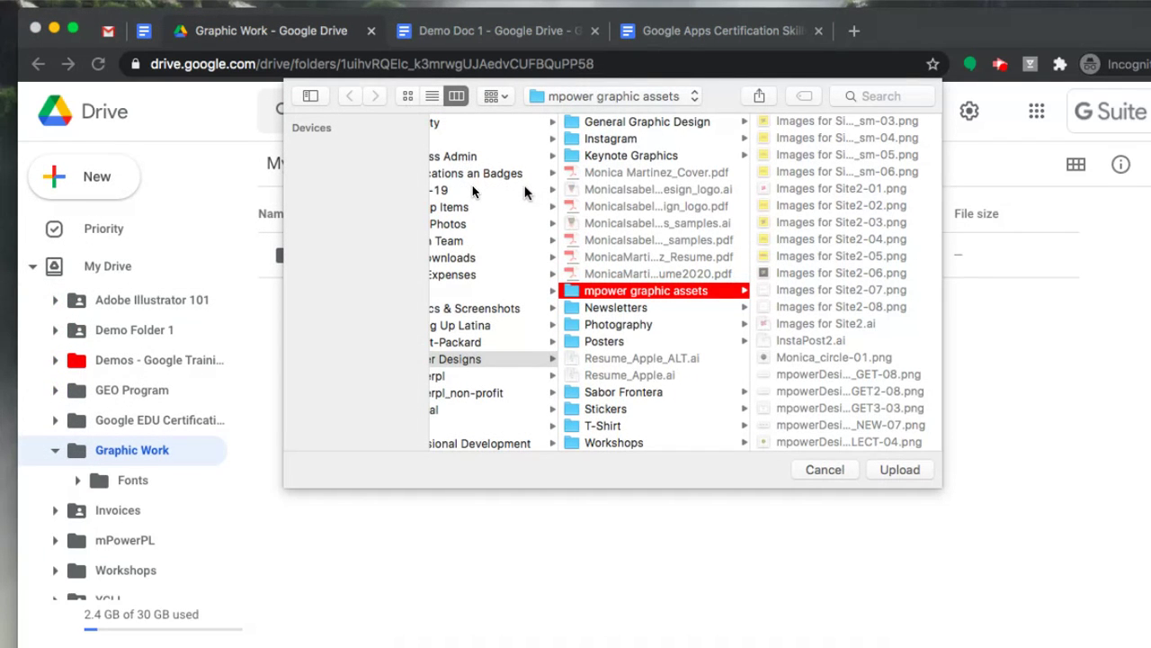
{"action": "left_click", "coordinate": [601, 96]}
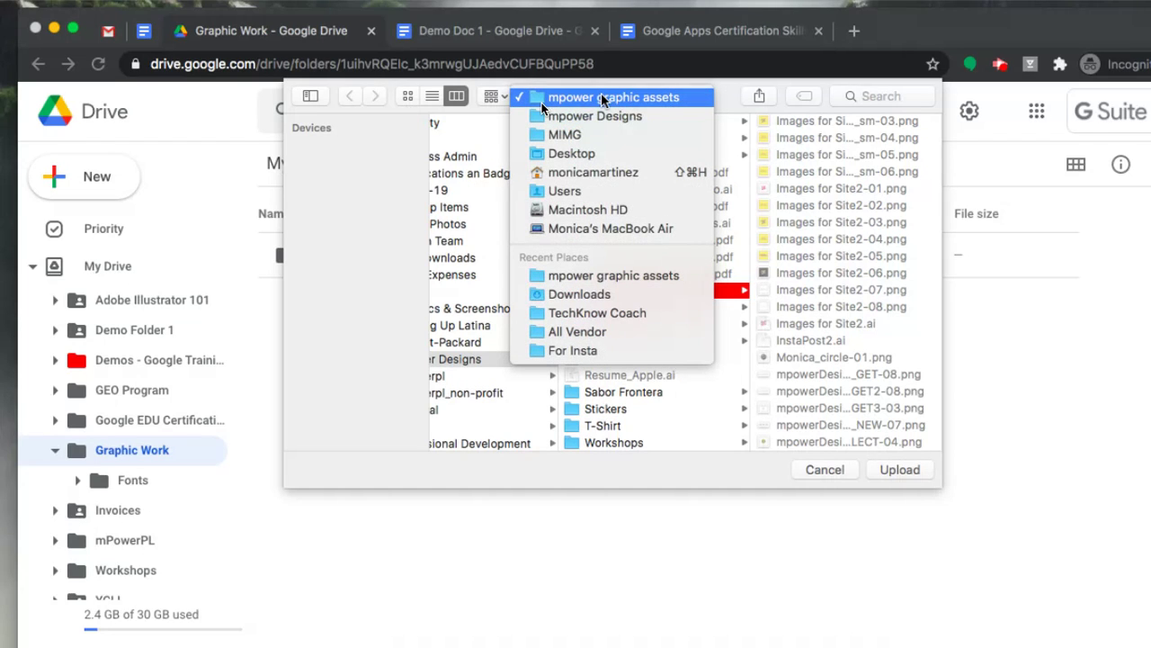
{"action": "left_click", "coordinate": [584, 155]}
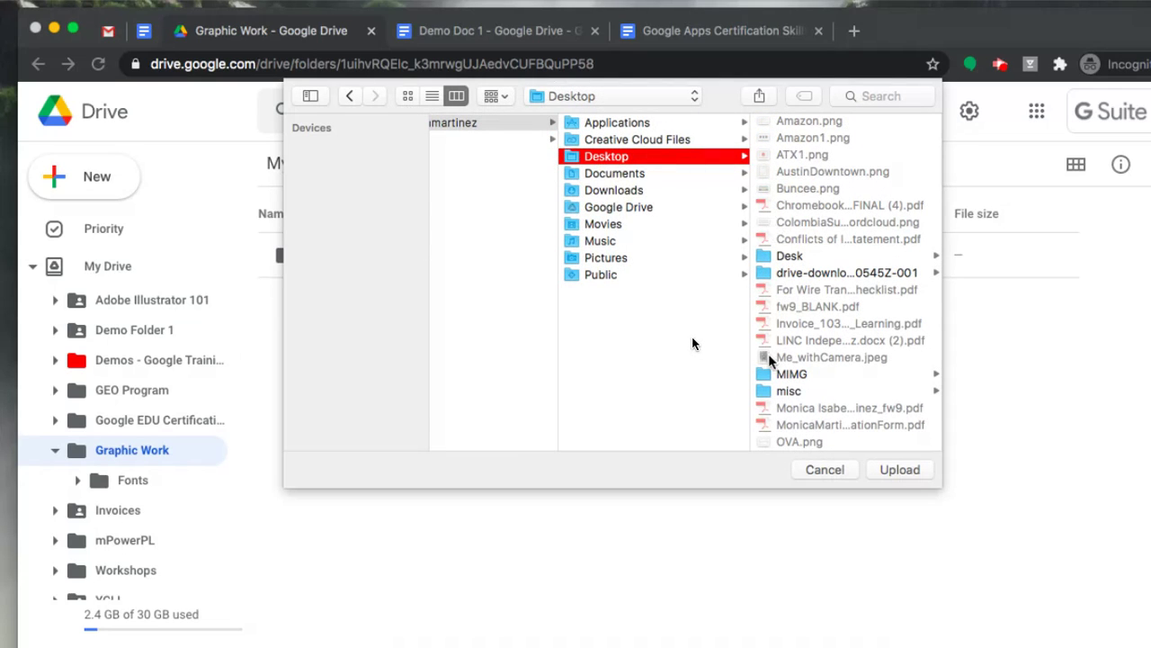
{"action": "scroll", "coordinate": [823, 250], "scroll_direction": "up", "scroll_amount": 2}
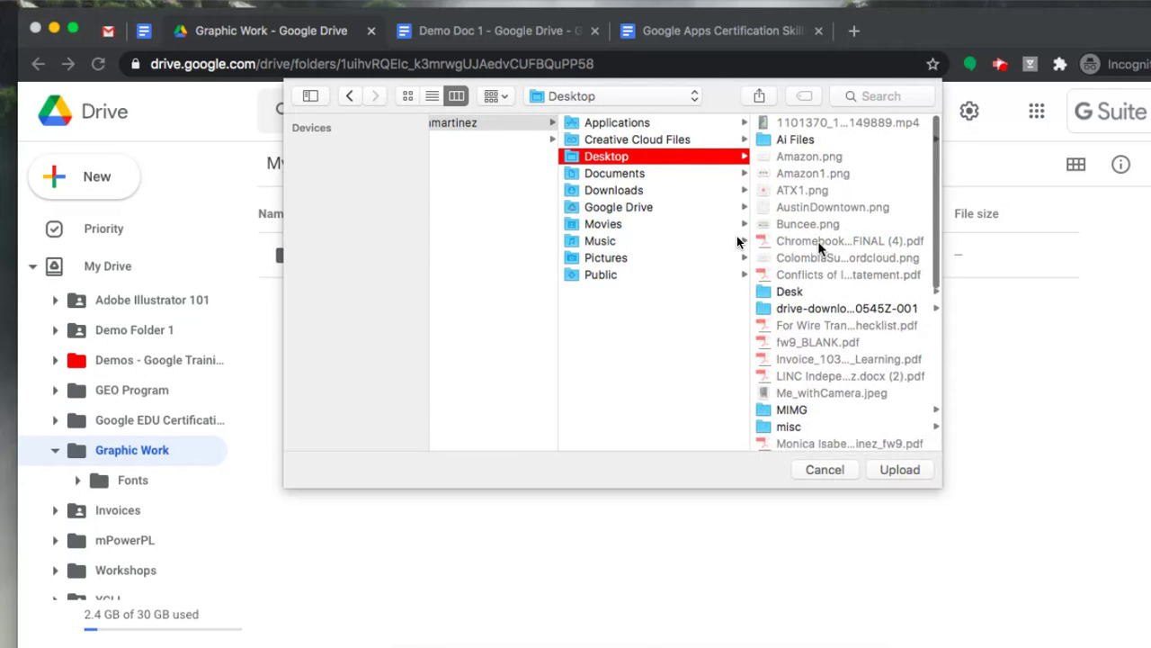
{"action": "left_click", "coordinate": [786, 140]}
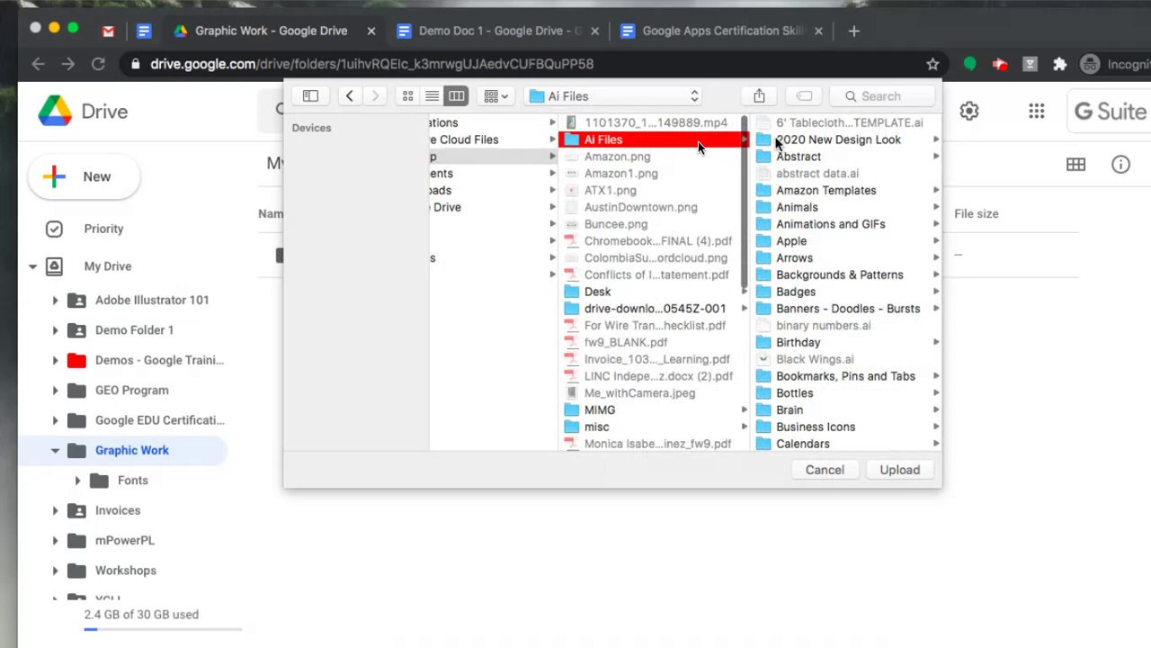
{"action": "left_click", "coordinate": [823, 146]}
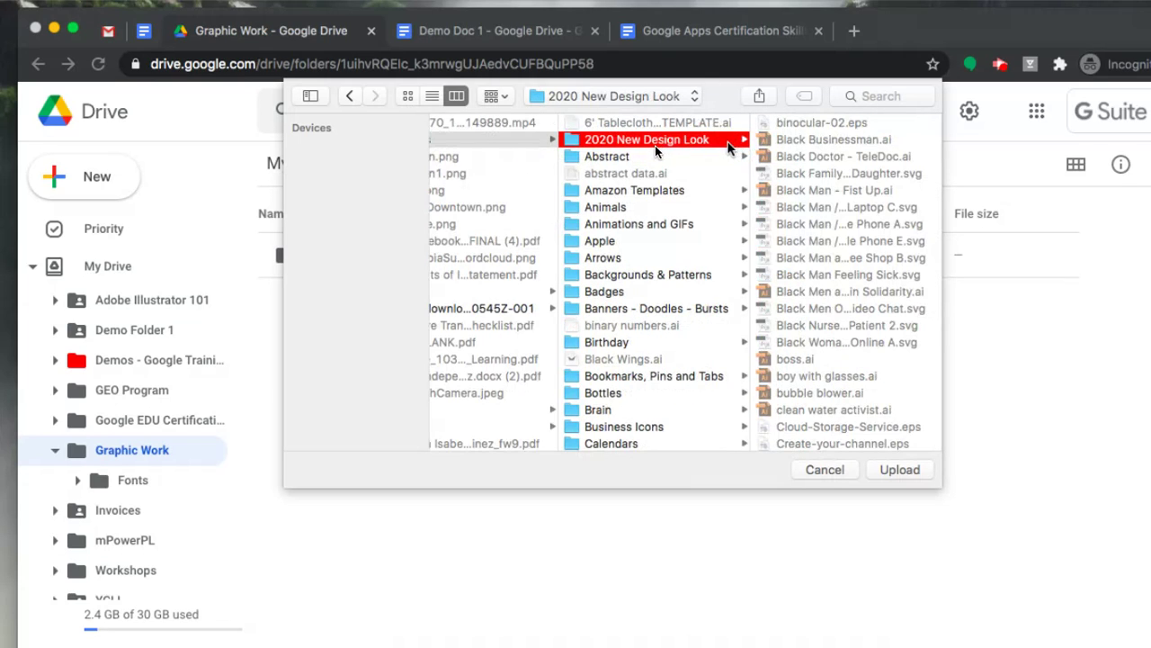
{"action": "left_click", "coordinate": [901, 471]}
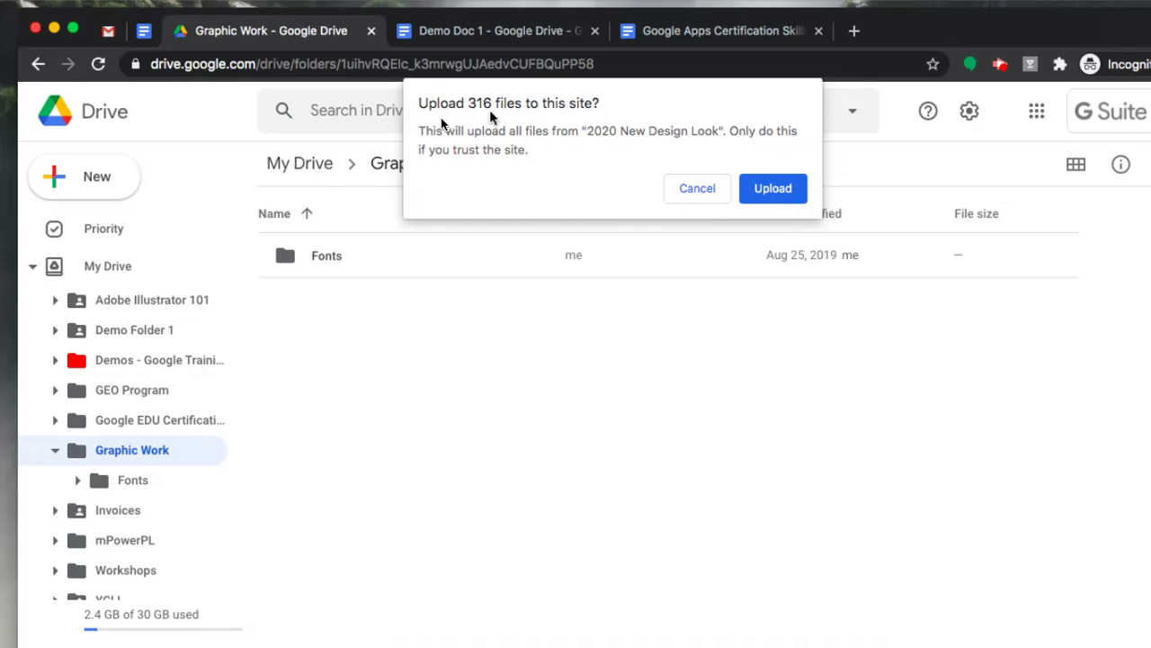
{"action": "left_click", "coordinate": [698, 189]}
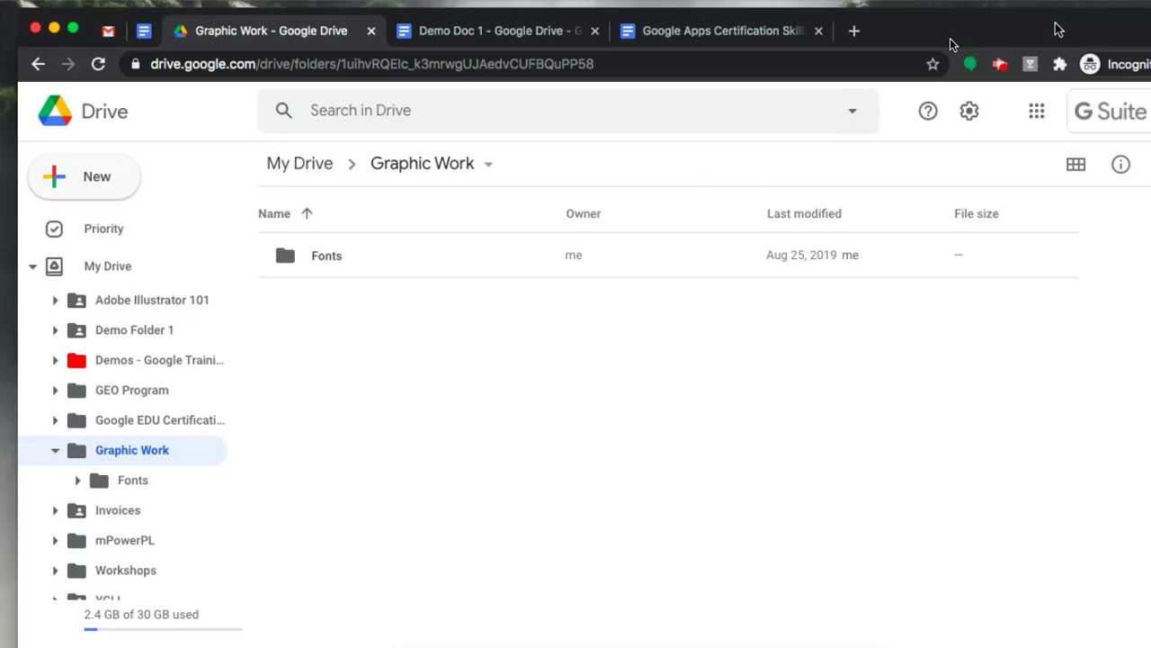
Move the browser window aside to uncover the desktop and open the Ai Files folder in Finder.
{"action": "left_click_drag", "start_coordinate": [1108, 34], "coordinate": [685, 32]}
{"action": "double_click", "coordinate": [1126, 84]}
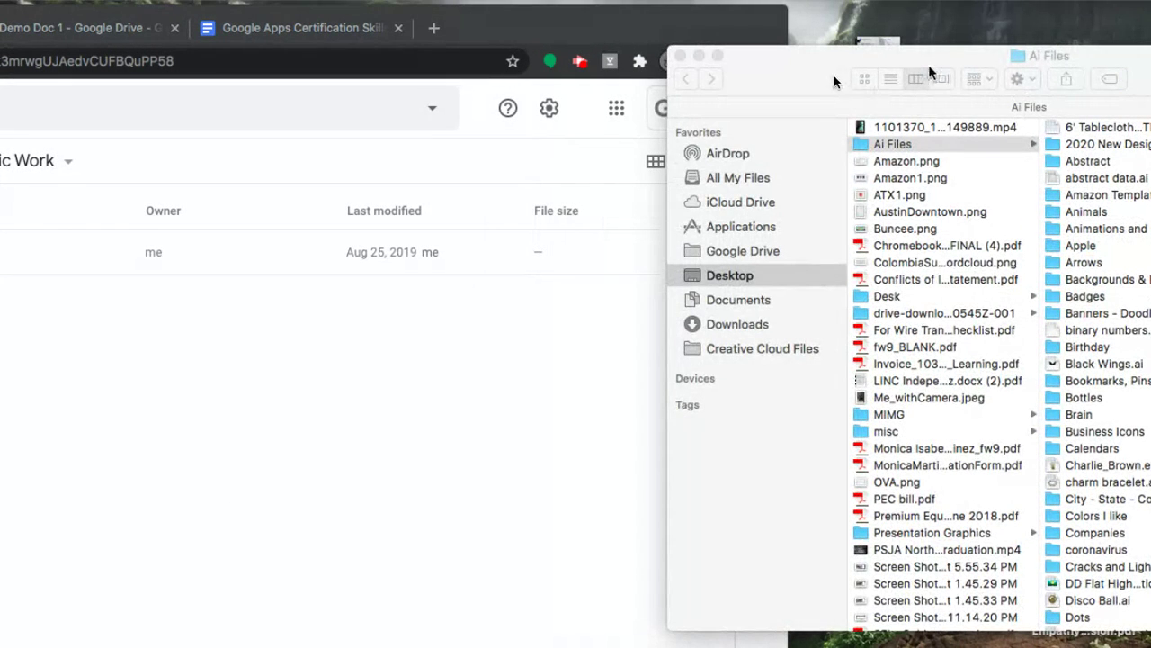
{"action": "left_click_drag", "start_coordinate": [921, 53], "coordinate": [665, 47]}
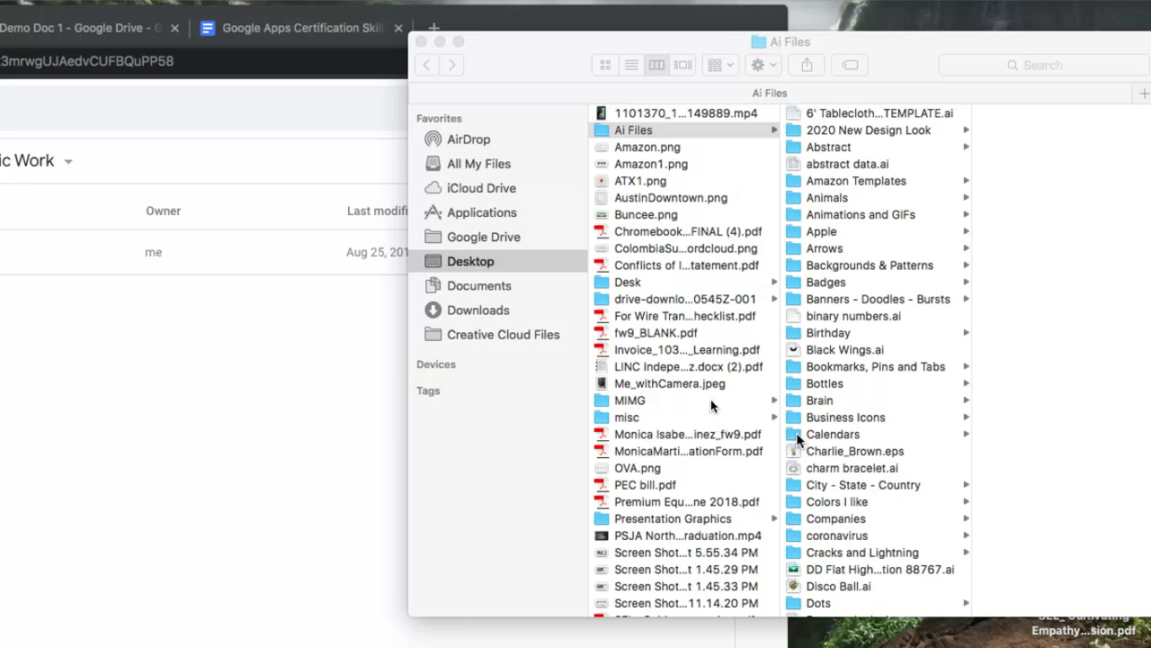
{"action": "left_click", "coordinate": [421, 42]}
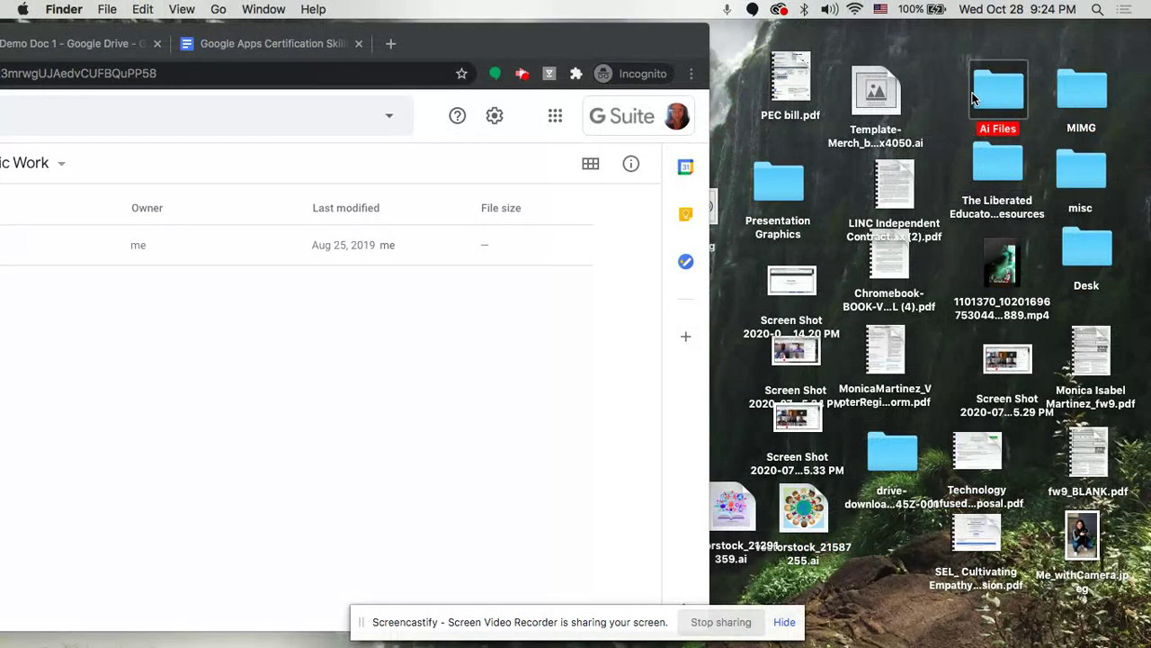
{"action": "double_click", "coordinate": [989, 91]}
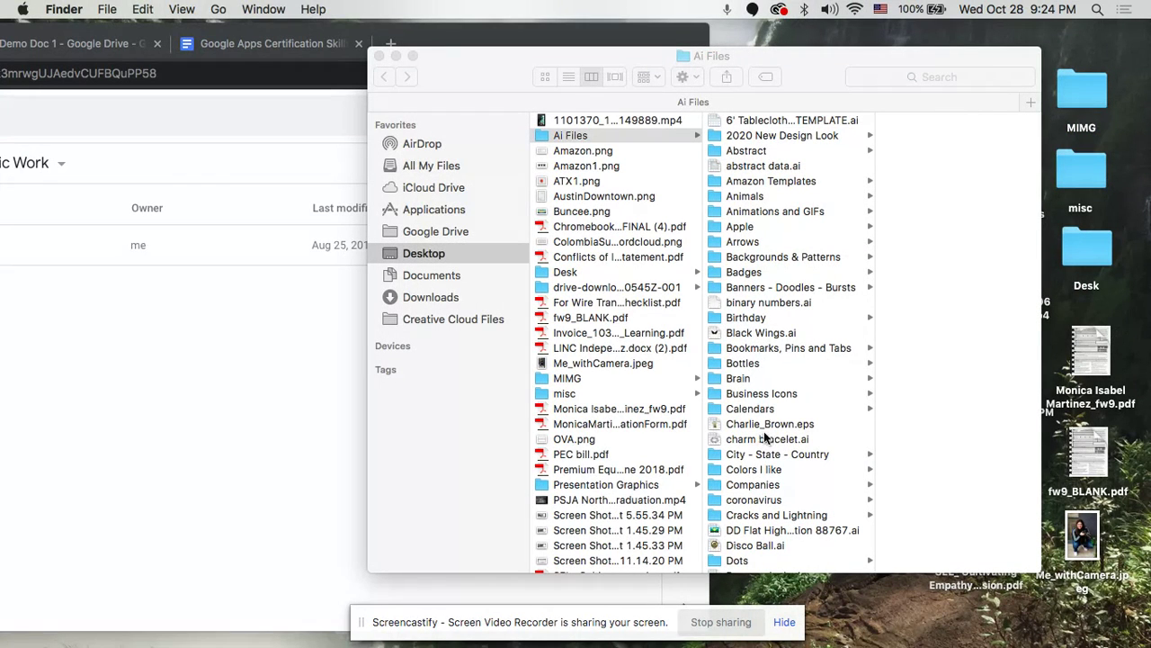
Upload the Business Icons folder from Ai Files into Drive's Graphic Work folder, and move the browser window back into full view.
{"action": "key", "text": "Right"}
{"action": "key", "text": "Down"}
{"action": "key", "text": "Down"}
{"action": "key", "text": "Down"}
{"action": "key", "text": "Down"}
{"action": "key", "text": "Down"}
{"action": "key", "text": "Down"}
{"action": "key", "text": "Down"}
{"action": "key", "text": "Down"}
{"action": "key", "text": "Down"}
{"action": "key", "text": "Down"}
{"action": "key", "text": "Down"}
{"action": "key", "text": "Down"}
{"action": "key", "text": "Down"}
{"action": "key", "text": "Down"}
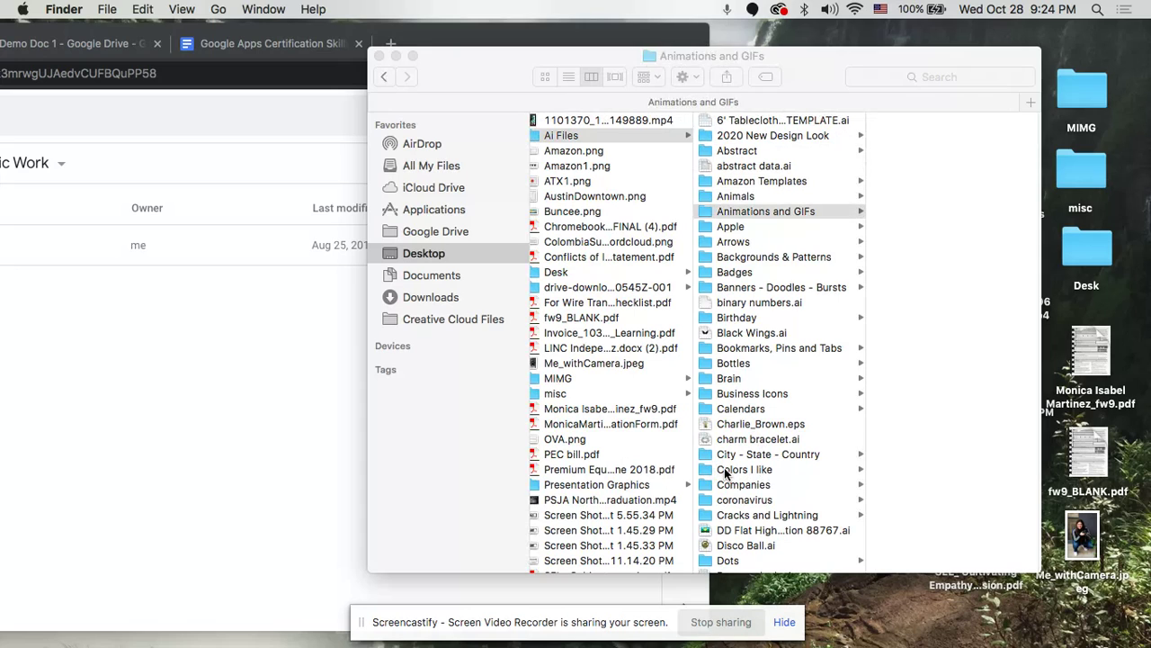
{"action": "key", "text": "Down"}
{"action": "key", "text": "Down"}
{"action": "key", "text": "Down"}
{"action": "key", "text": "Down"}
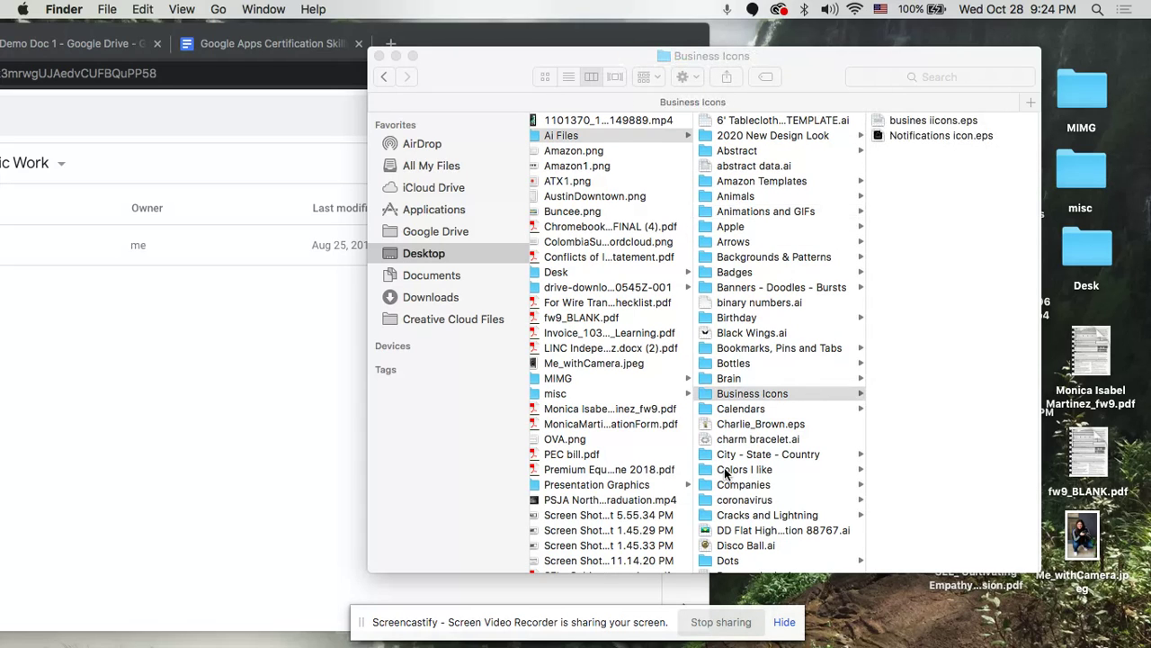
{"action": "left_click_drag", "start_coordinate": [703, 394], "coordinate": [135, 377]}
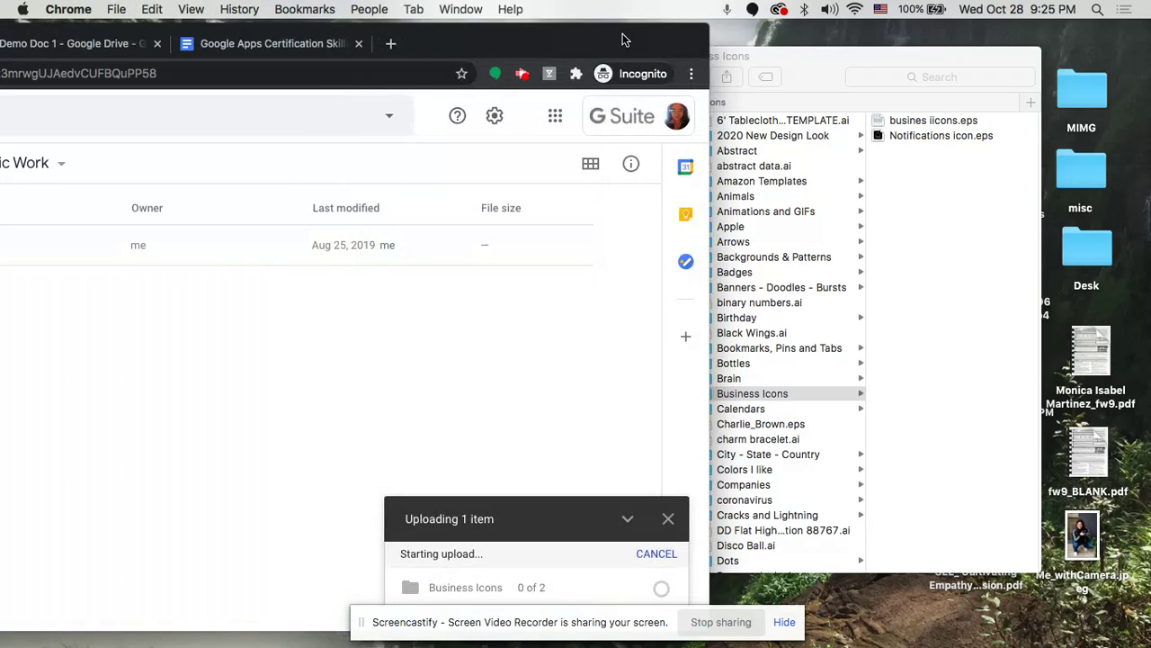
{"action": "left_click_drag", "start_coordinate": [619, 35], "coordinate": [998, 9]}
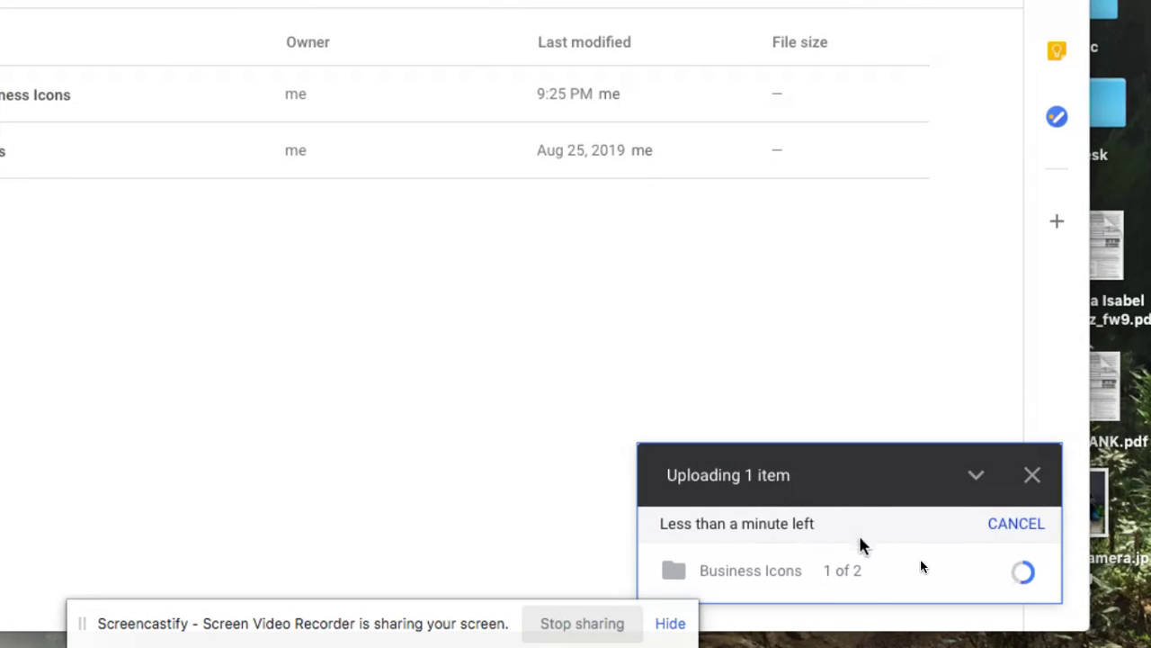
{"action": "mouse_move", "coordinate": [840, 598]}
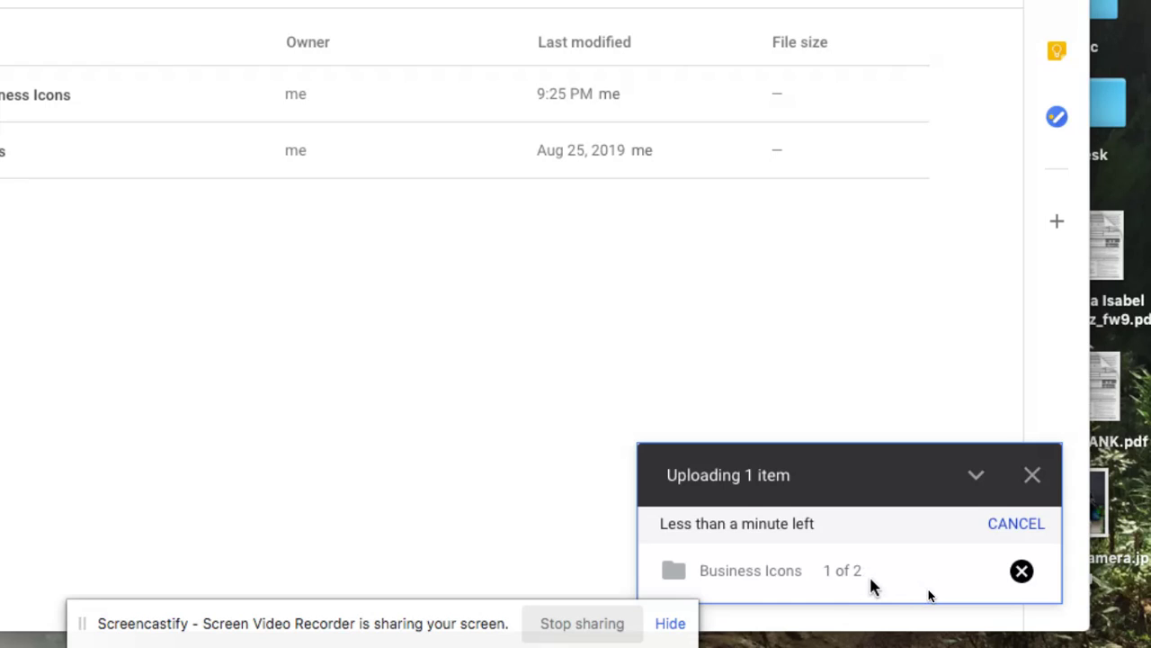
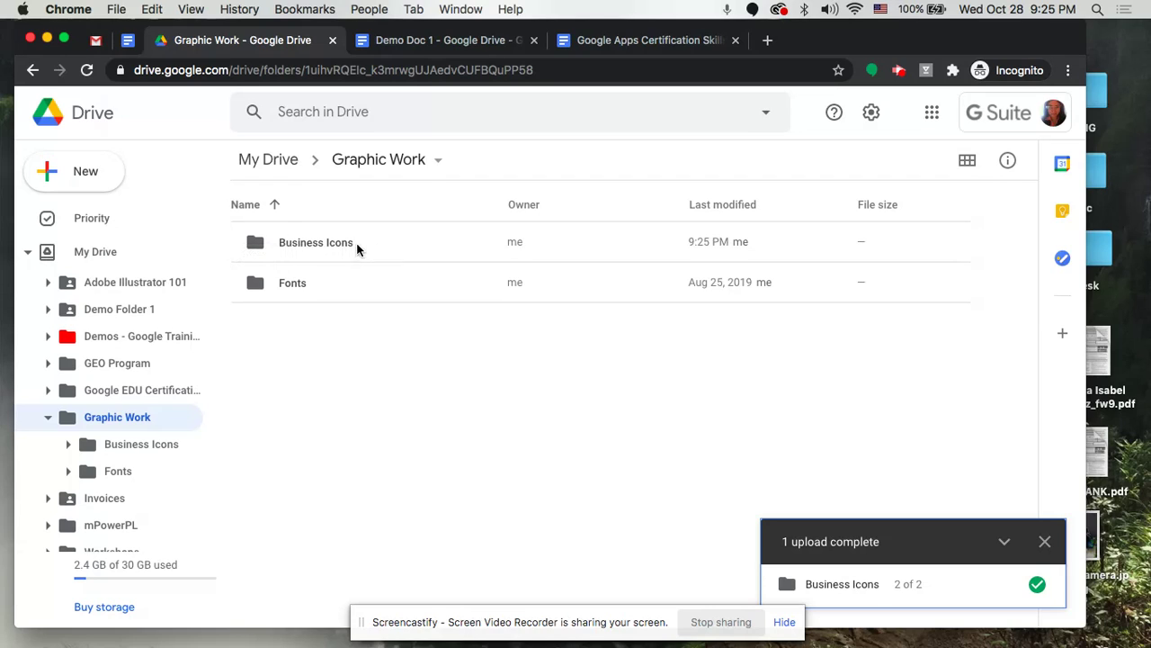
Rename the uploaded Business Icons folder to Business.
{"action": "left_click", "coordinate": [300, 244]}
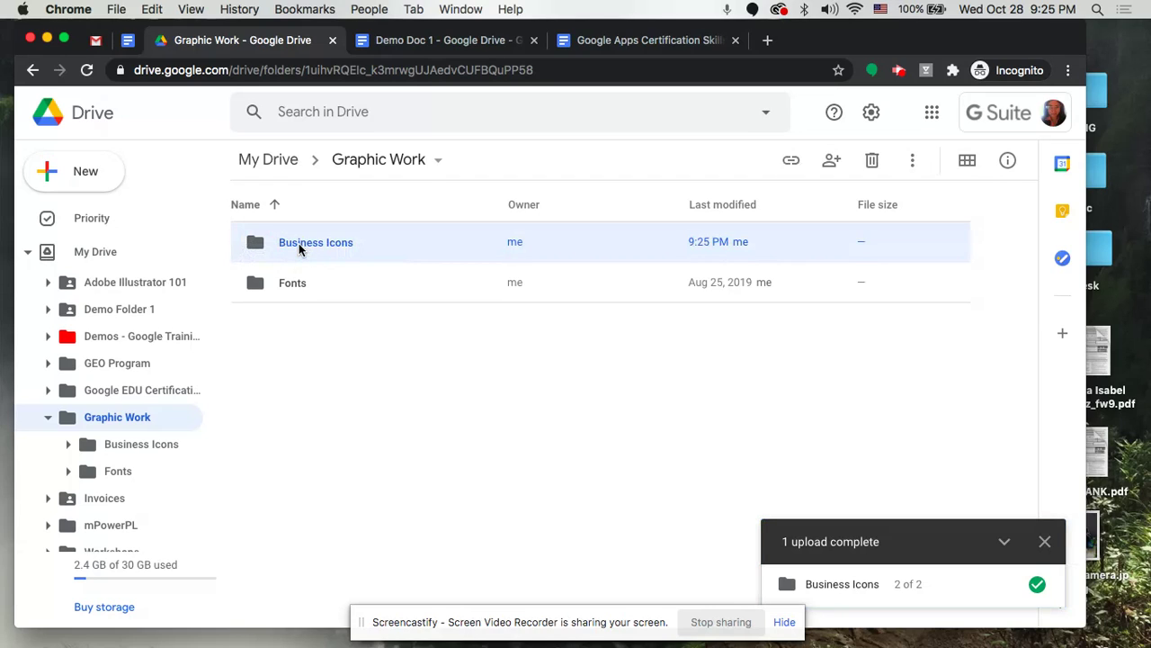
{"action": "right_click", "coordinate": [289, 247]}
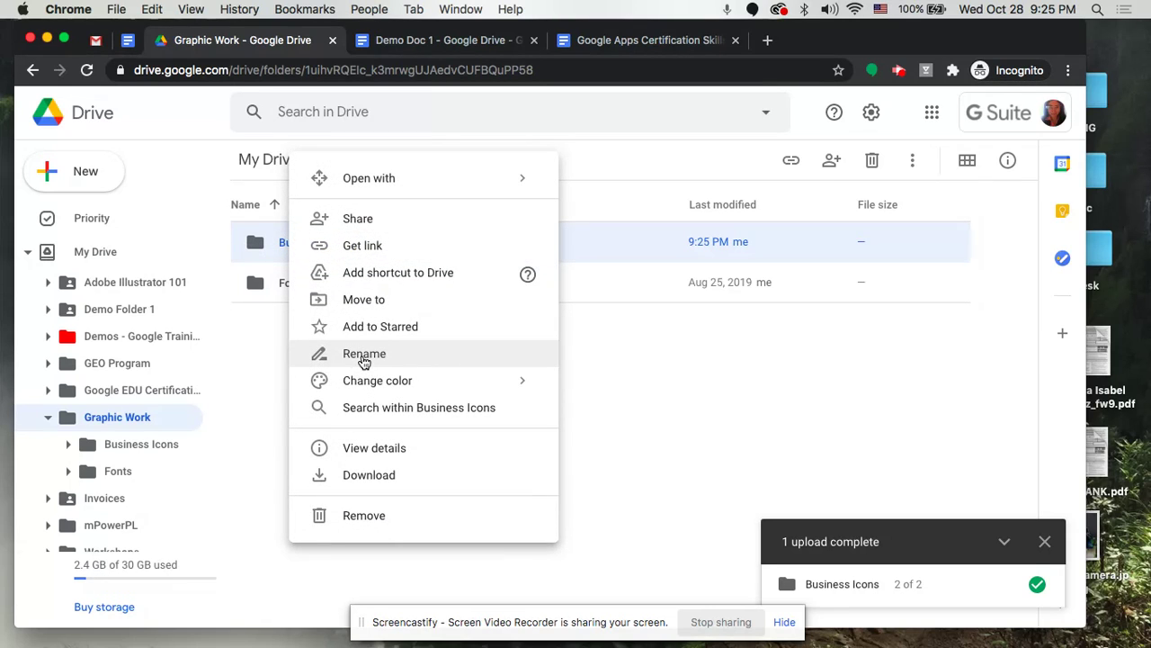
{"action": "left_click", "coordinate": [412, 360]}
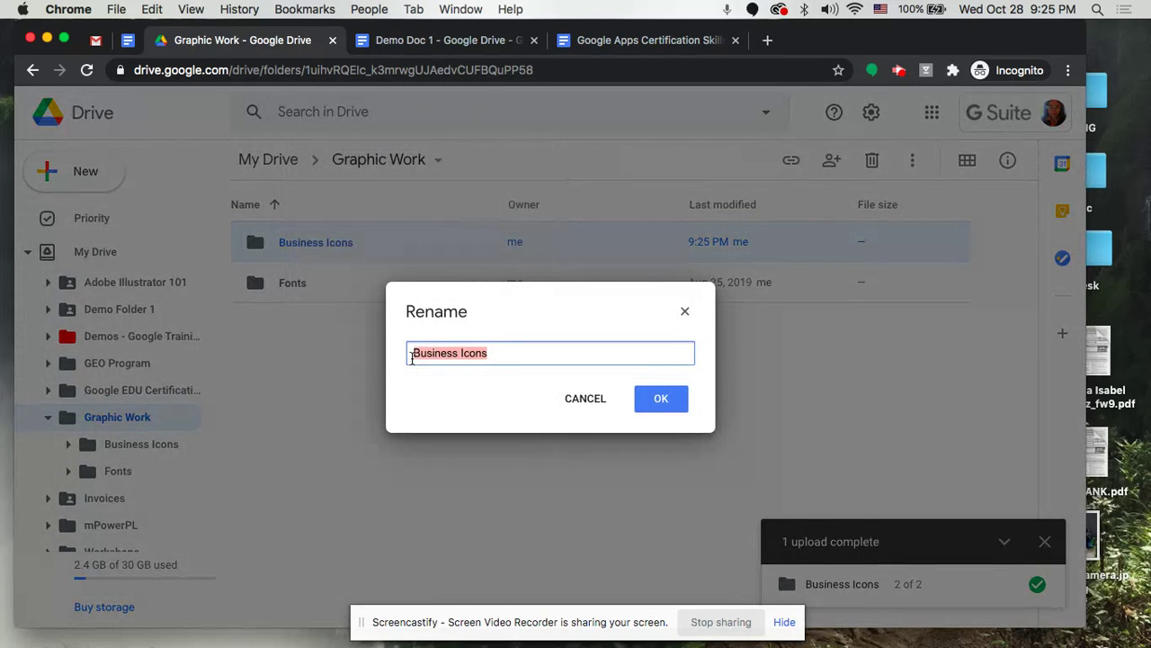
{"action": "key", "text": "Right"}
{"action": "key", "text": "BackSpace"}
{"action": "key", "text": "BackSpace"}
{"action": "key", "text": "BackSpace"}
{"action": "key", "text": "BackSpace"}
{"action": "key", "text": "BackSpace"}
{"action": "key", "text": "BackSpace"}
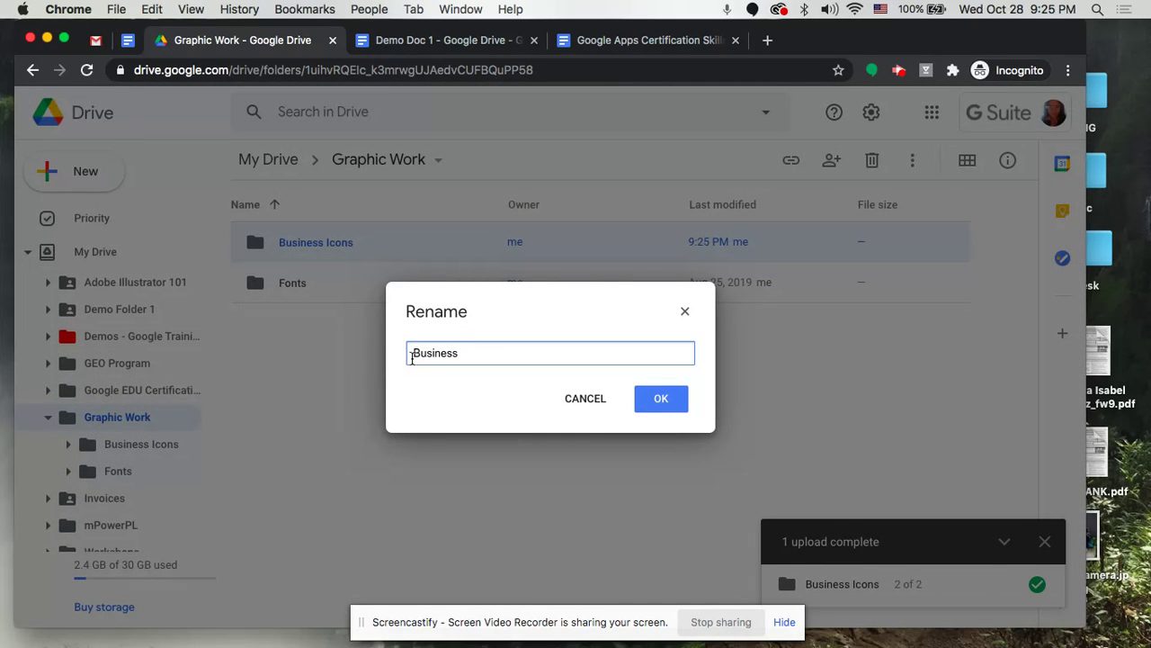
{"action": "left_click", "coordinate": [668, 404]}
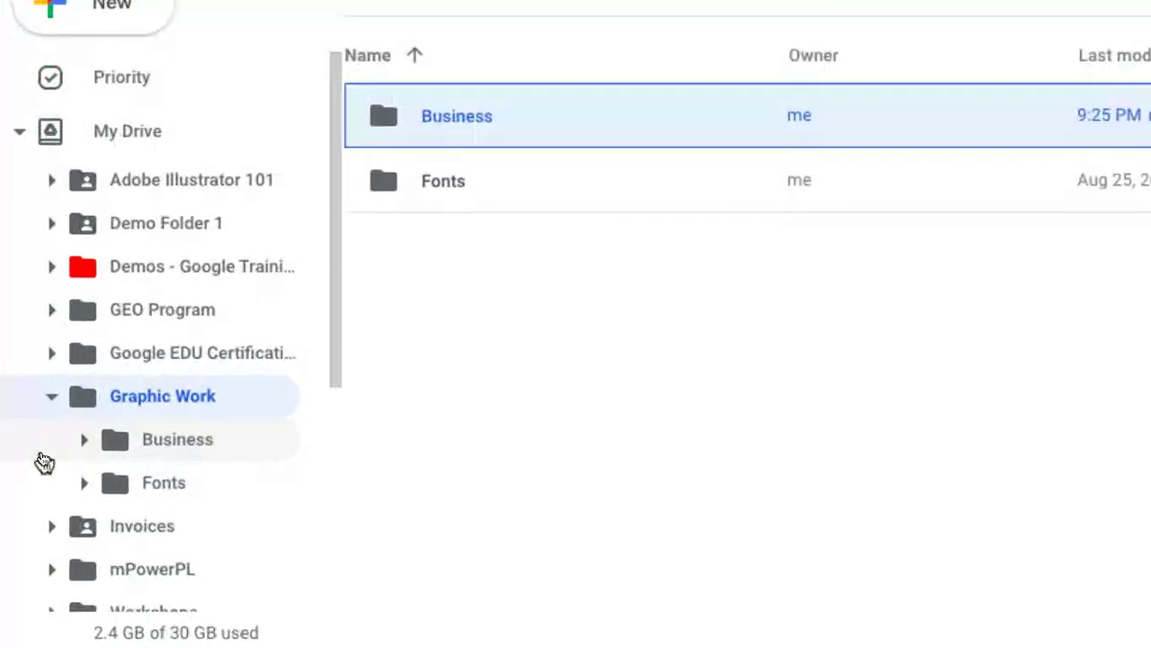
Open the Business folder and move Notifications icon.eps up into the Graphic Work folder.
{"action": "left_click", "coordinate": [149, 447]}
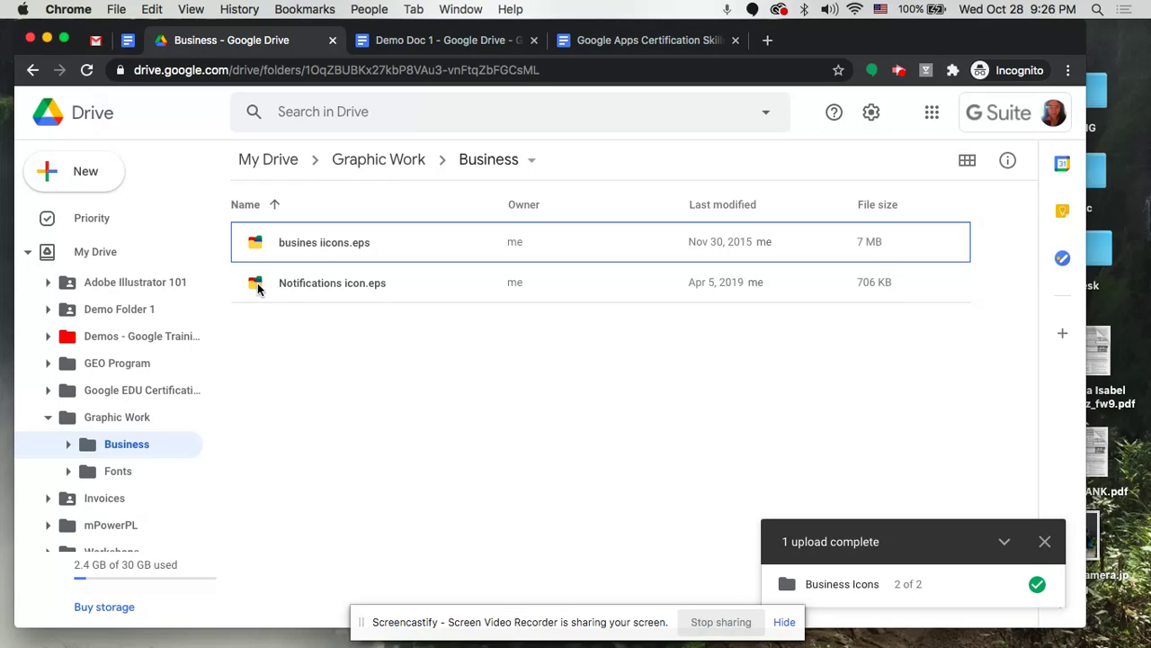
{"action": "left_click", "coordinate": [351, 283]}
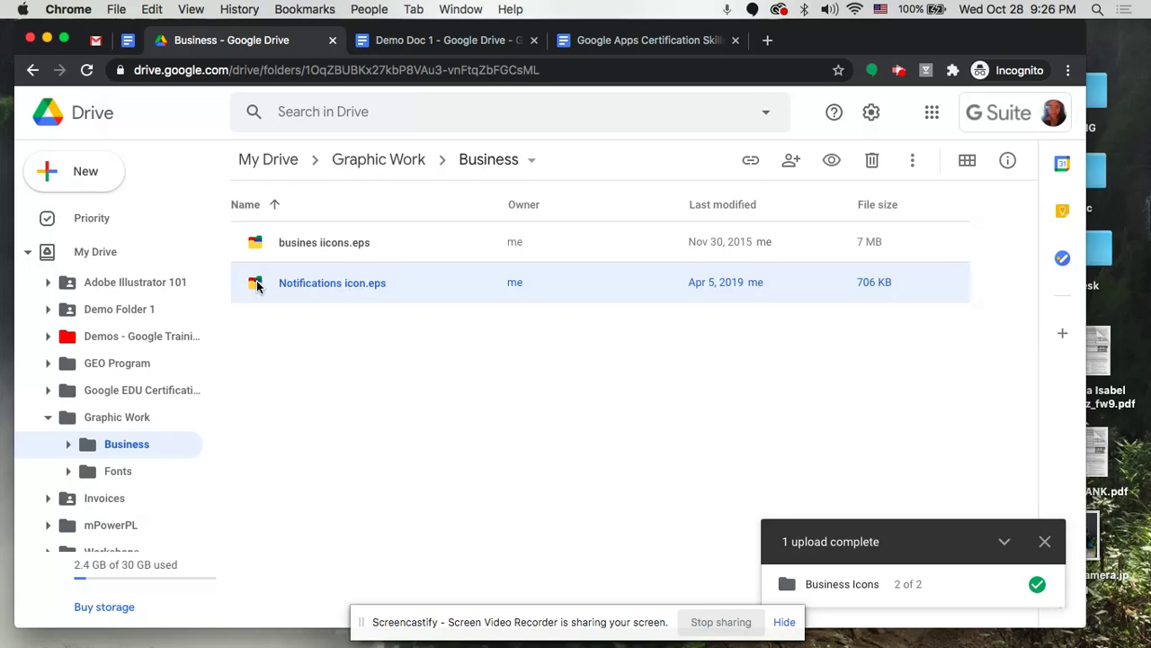
{"action": "left_click_drag", "start_coordinate": [257, 284], "coordinate": [75, 423]}
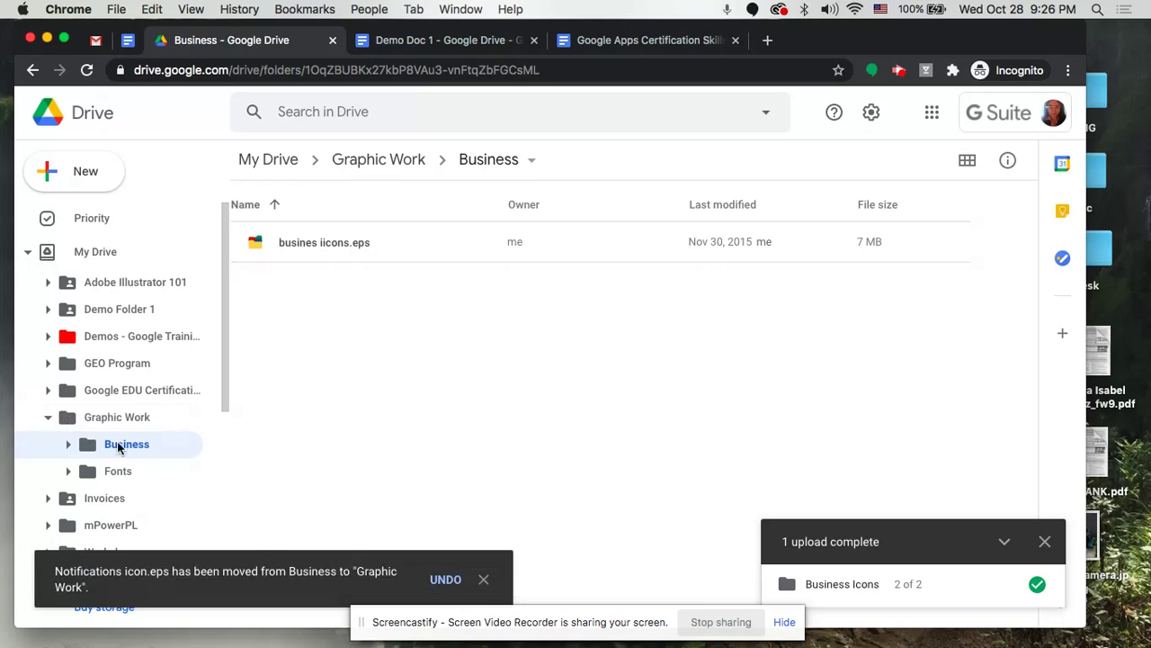
Open the Graphic Work folder and move Notifications icon.eps back into the Business folder.
{"action": "left_click", "coordinate": [70, 421]}
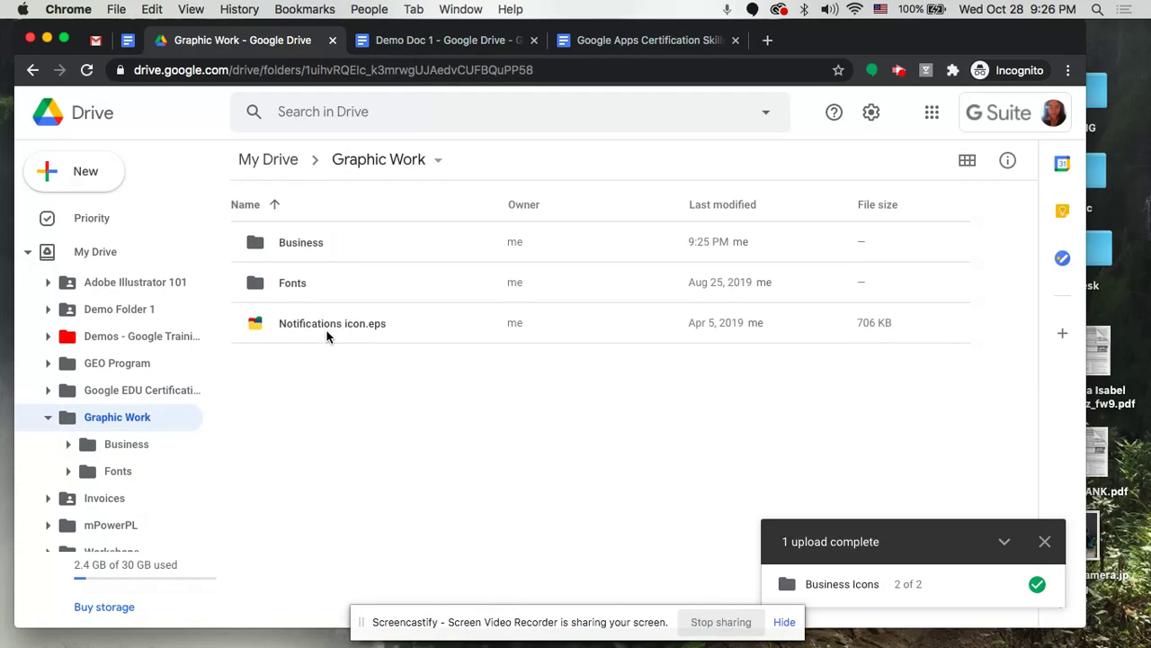
{"action": "left_click", "coordinate": [256, 324]}
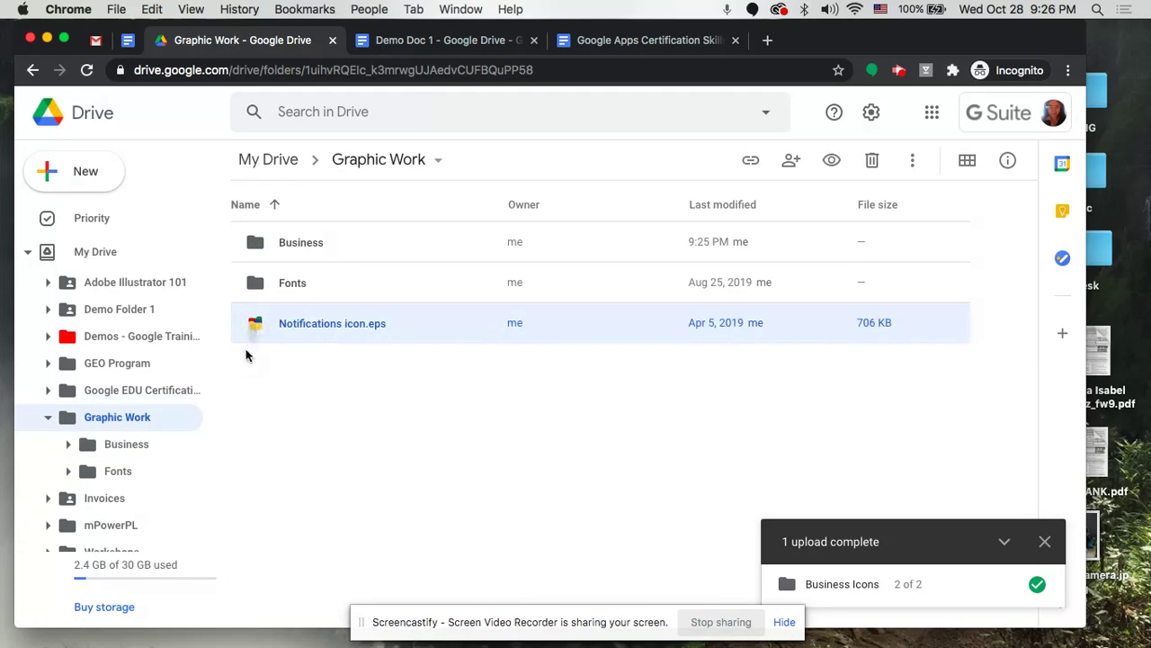
{"action": "left_click_drag", "start_coordinate": [276, 321], "coordinate": [131, 448]}
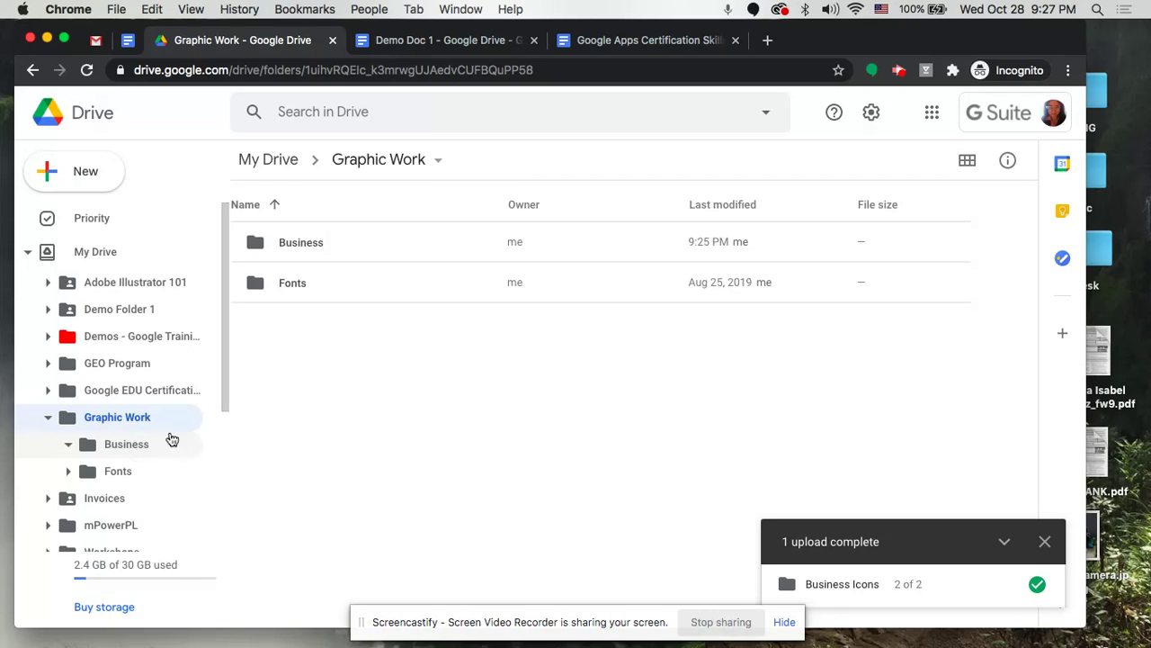
Turn on converting uploaded files to Google Docs editor format in the Drive settings and close the settings.
{"action": "left_click", "coordinate": [873, 114]}
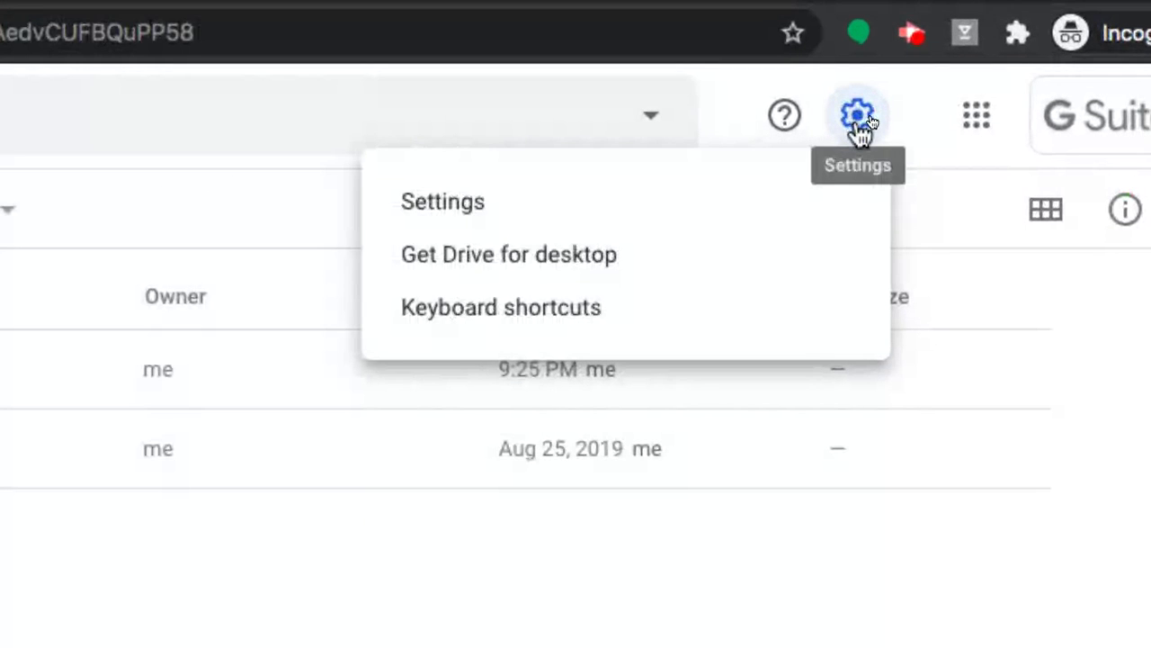
{"action": "left_click", "coordinate": [488, 214]}
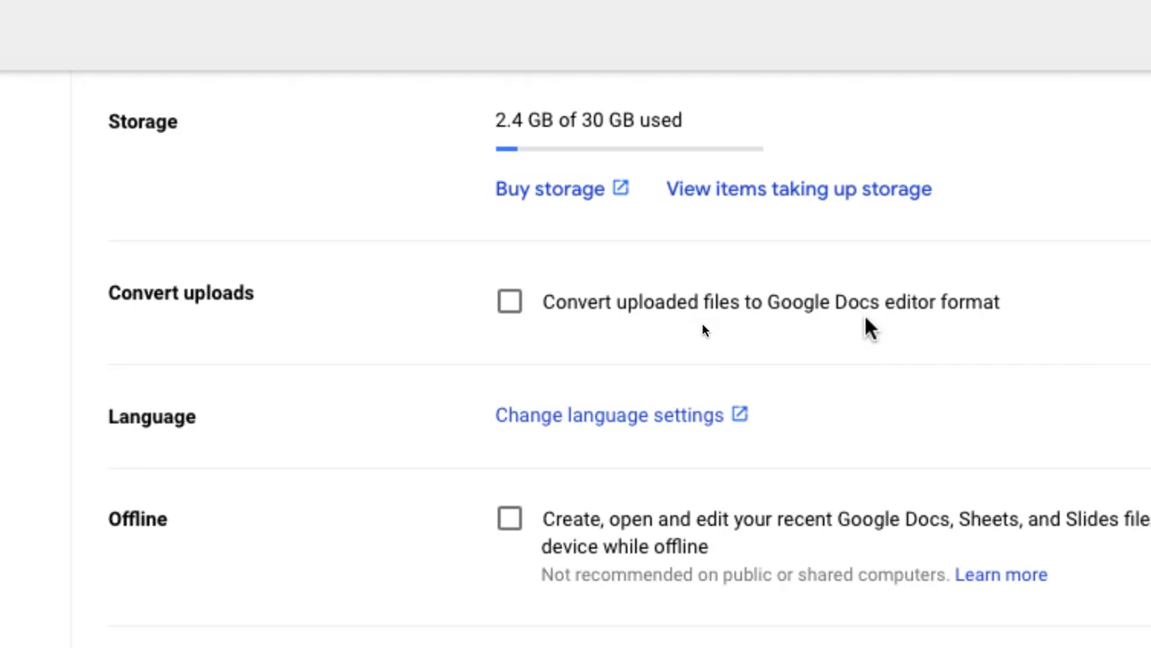
{"action": "left_click", "coordinate": [507, 306]}
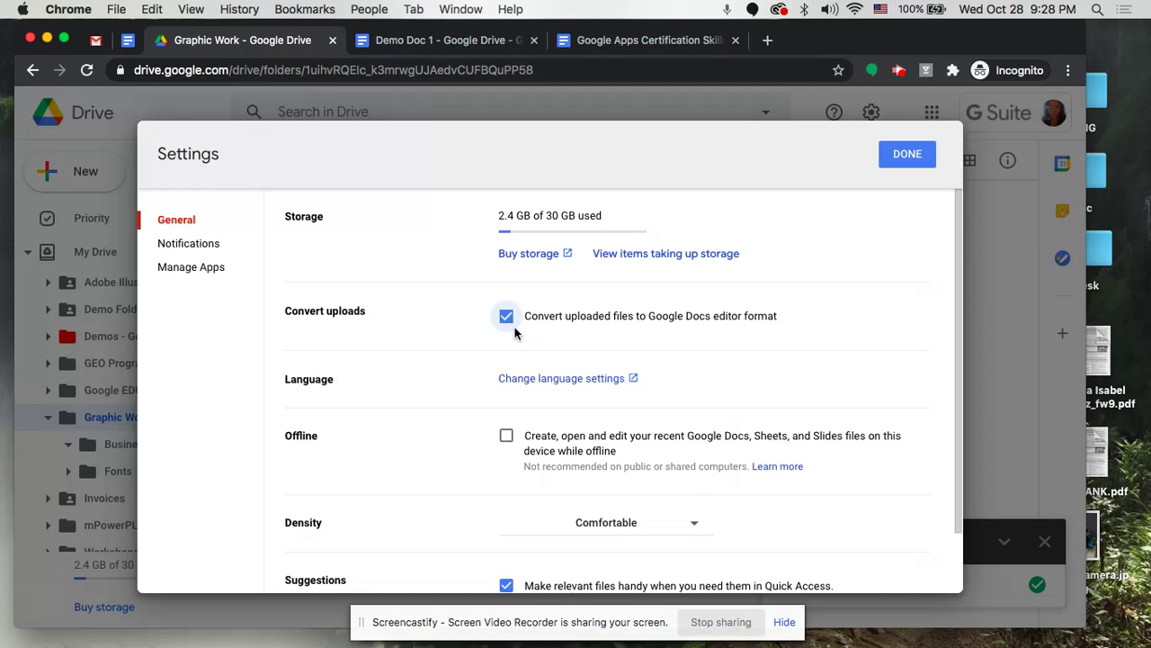
{"action": "left_click", "coordinate": [901, 158]}
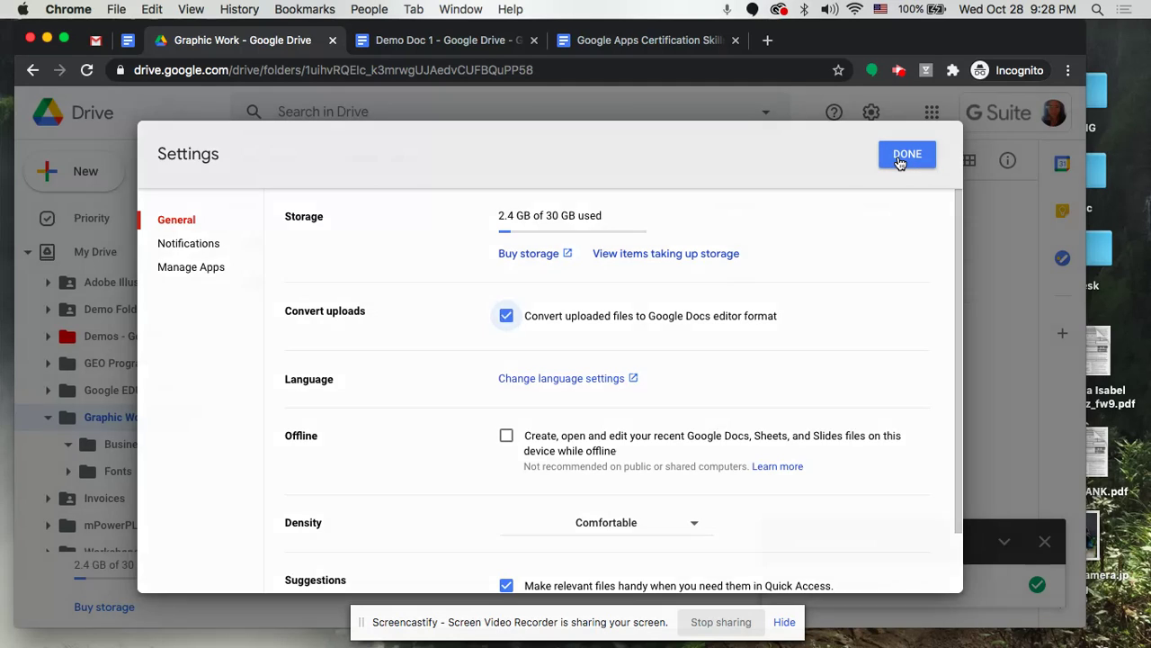